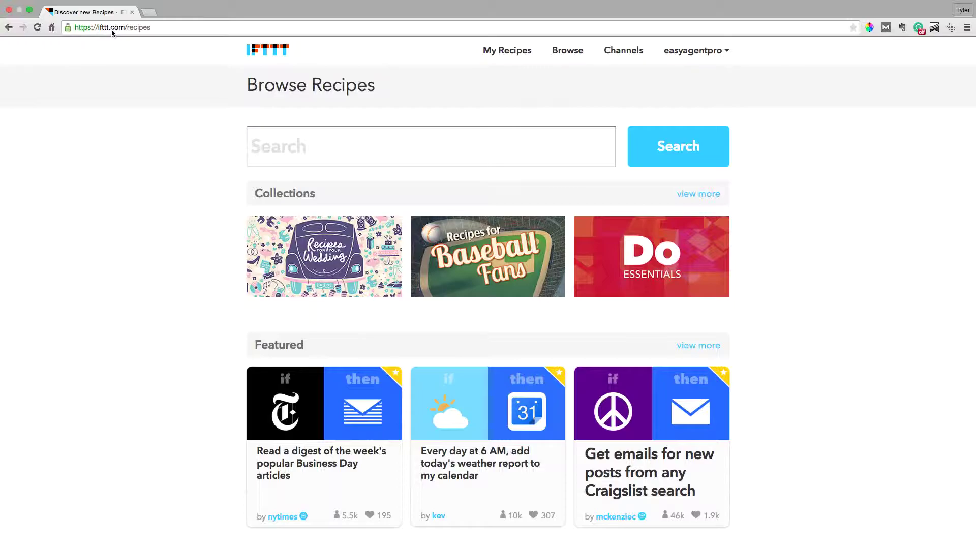
Step: Start a new recipe from My Recipes and choose Date & Time as the trigger channel
left_click(499, 58)
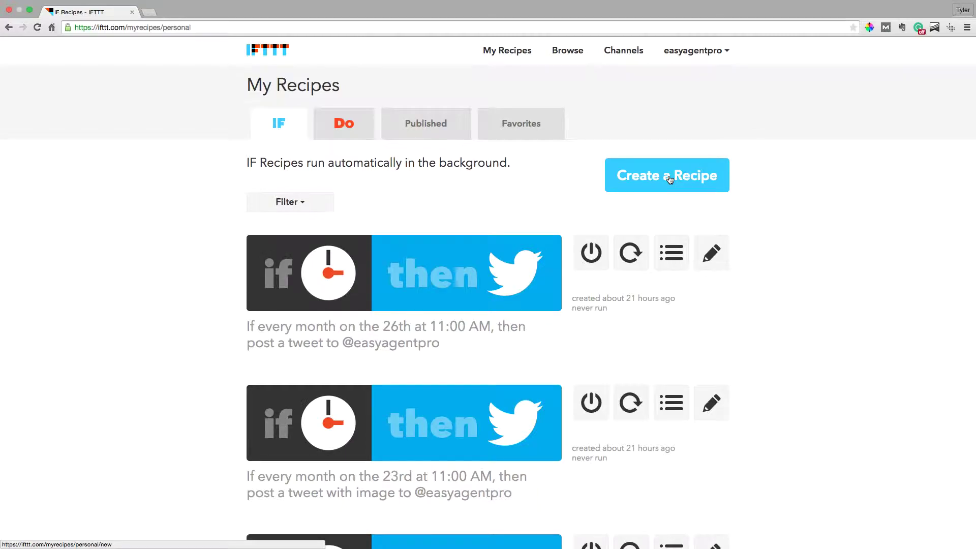
left_click(648, 175)
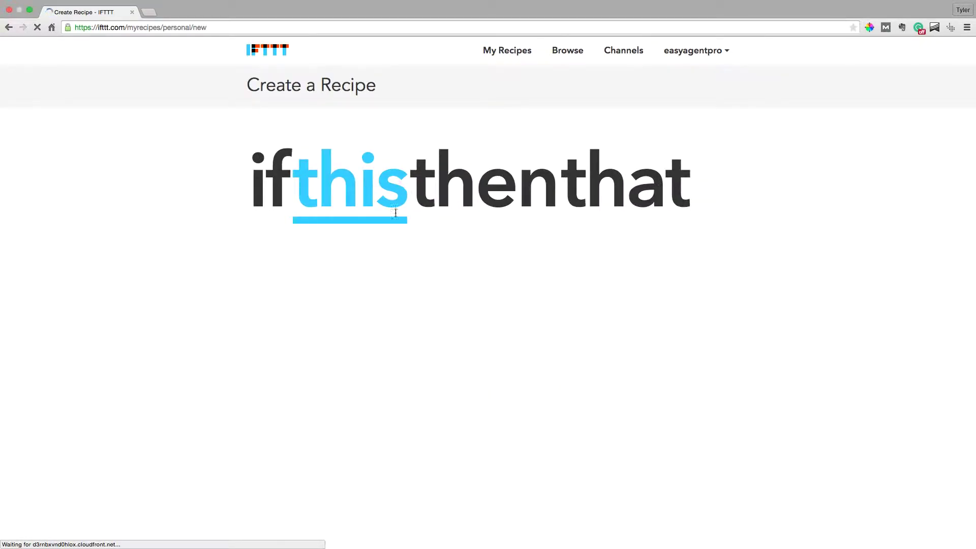
left_click(382, 184)
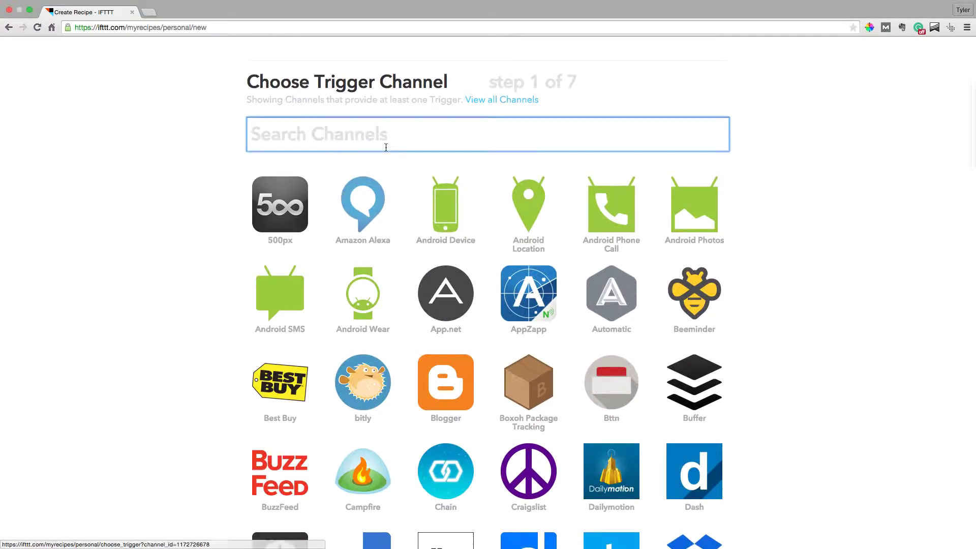
scroll(383, 144, "up", 2)
scroll(348, 220, "down", 5)
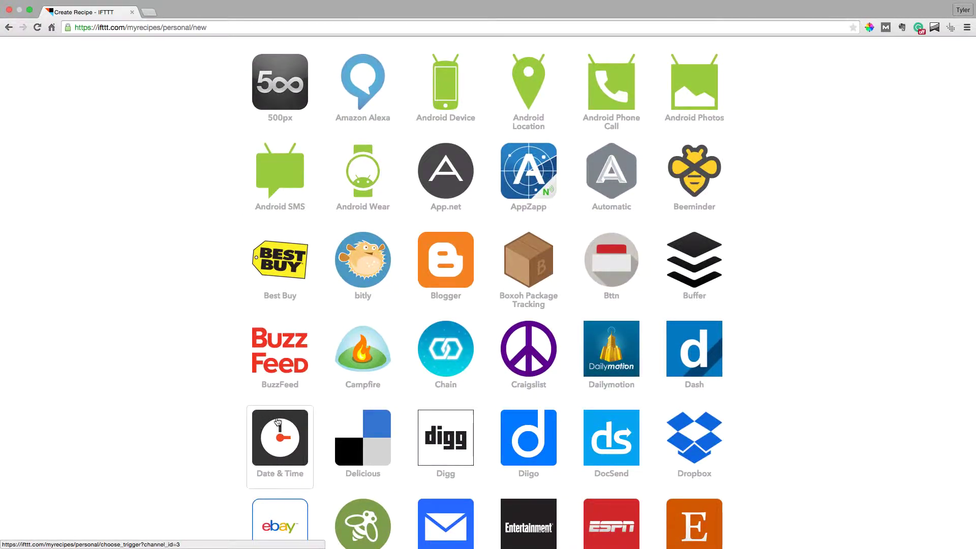
left_click(280, 419)
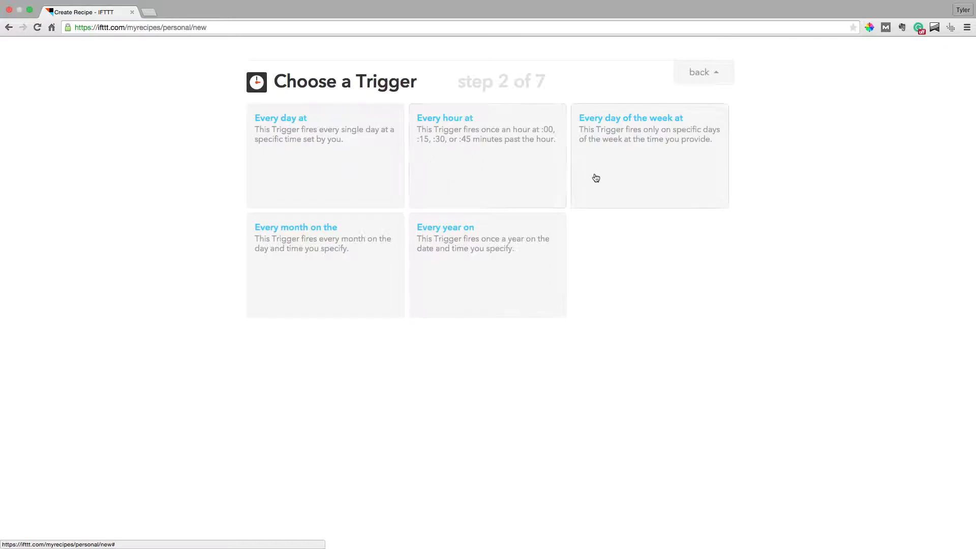
Step: Create an 'Every month on the' trigger set to the 20th at 11 AM
left_click(365, 259)
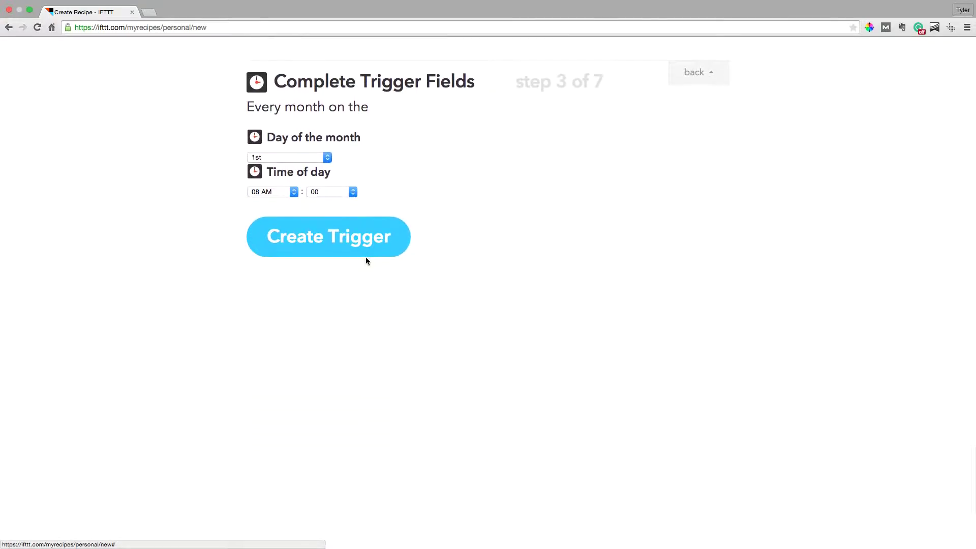
left_click(325, 157)
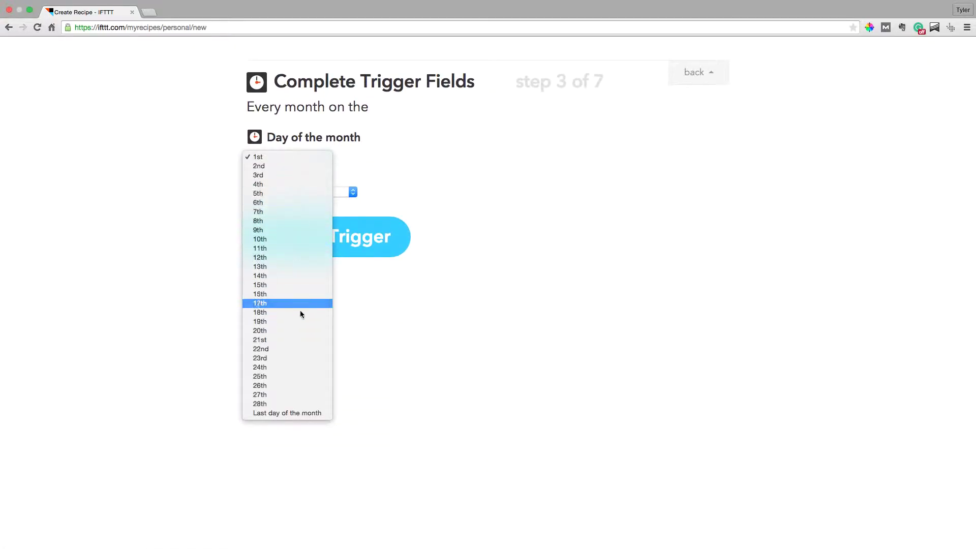
left_click(302, 331)
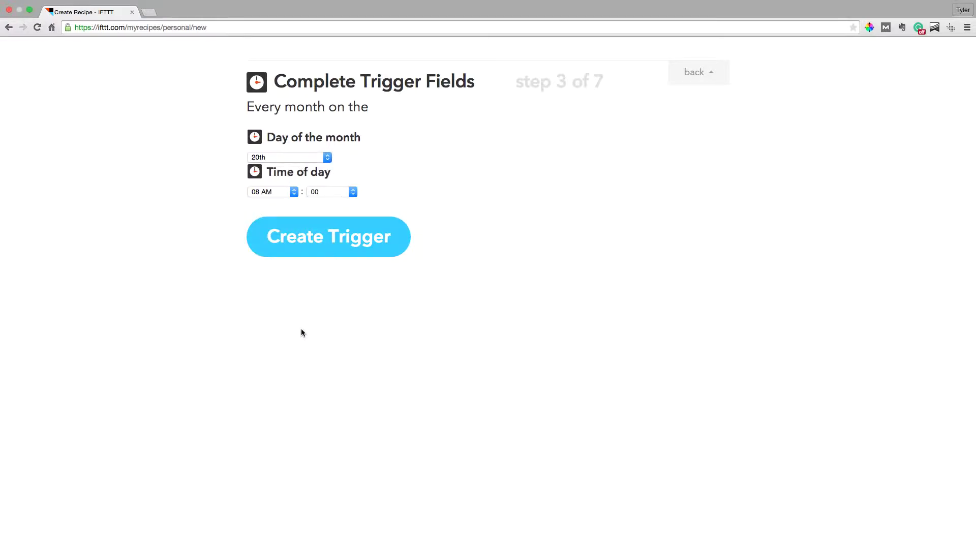
left_click(276, 191)
left_click(287, 222)
left_click(326, 230)
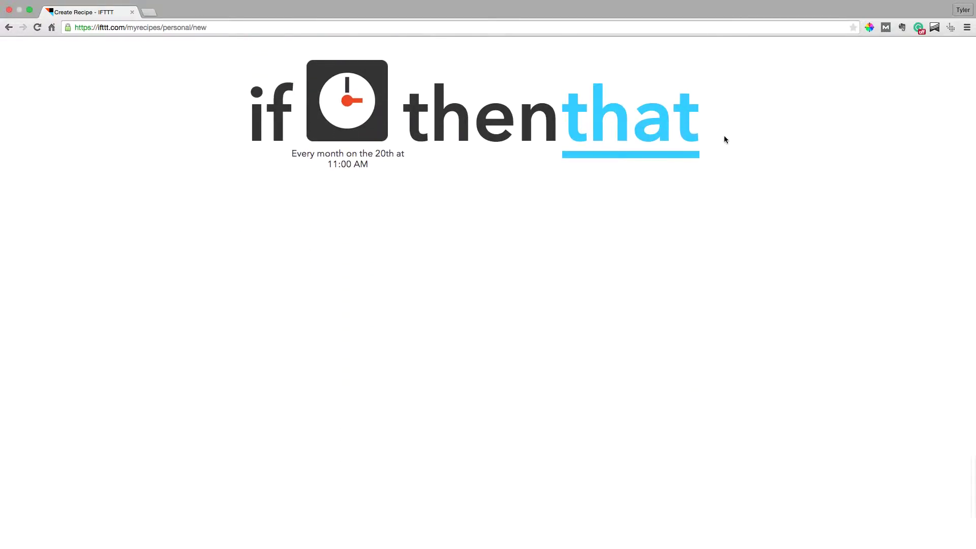
Step: Pick Twitter from the action channel grid and select its 'Post a tweet' action
left_click(651, 135)
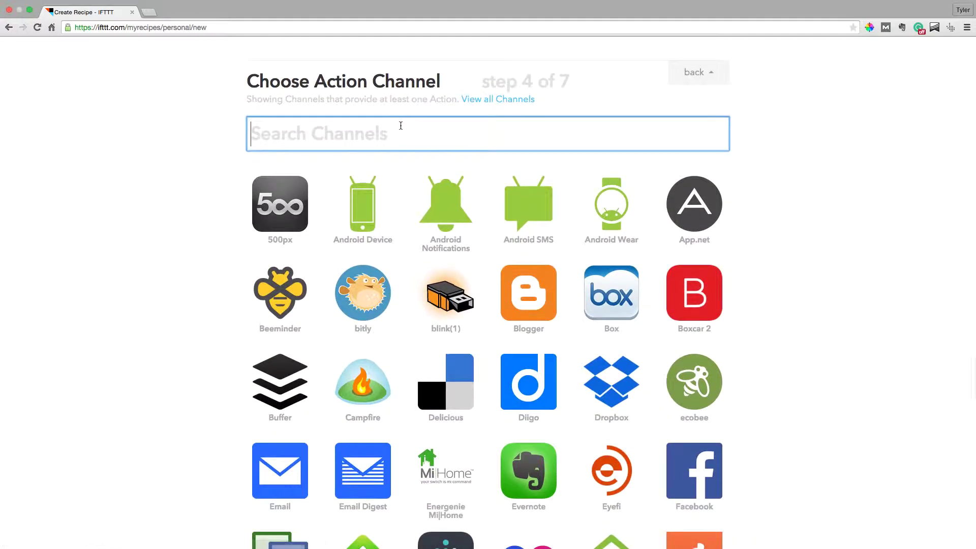
scroll(400, 127, "down", 6)
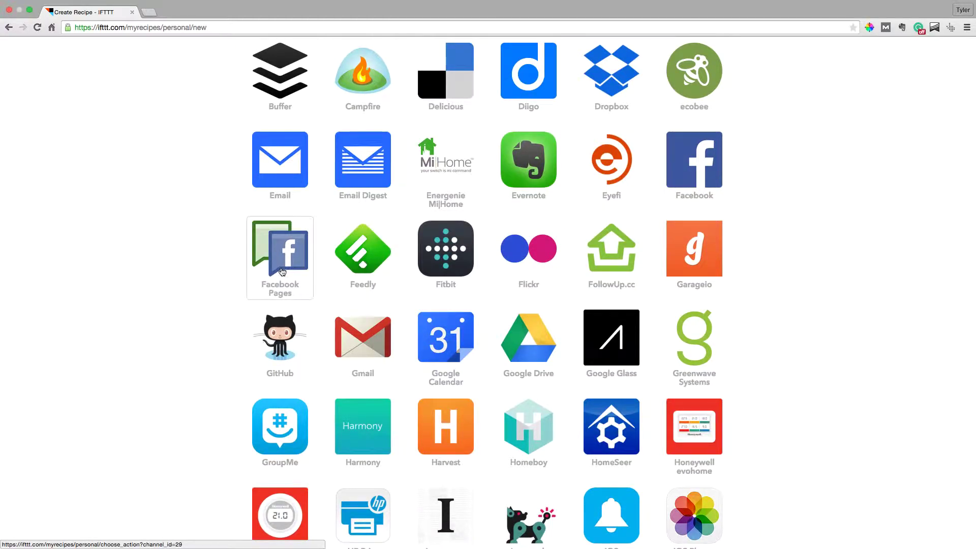
scroll(283, 272, "down", 1)
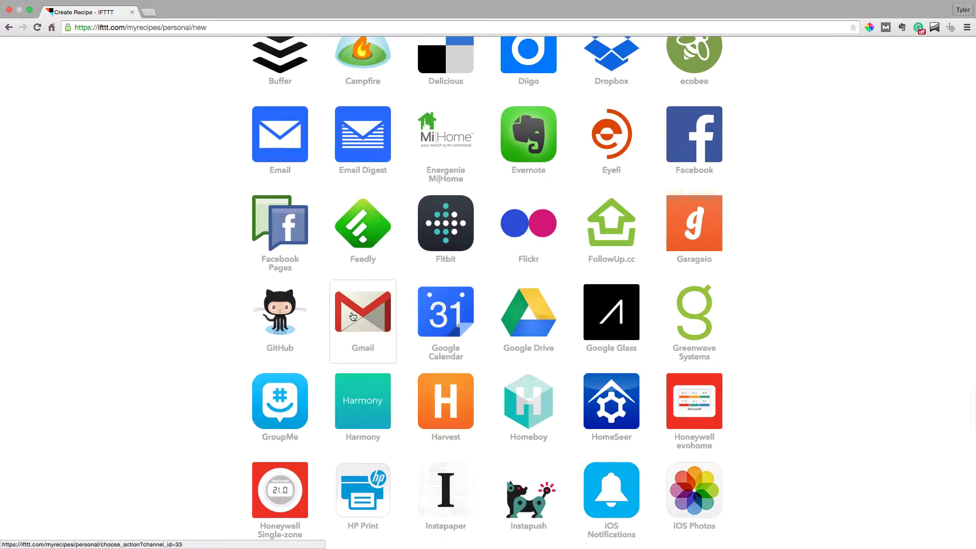
scroll(352, 316, "down", 5)
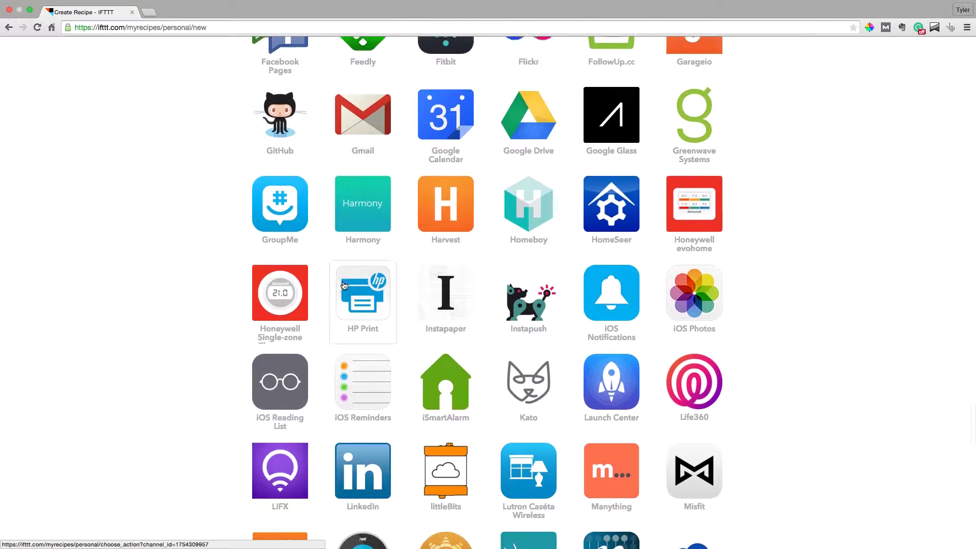
scroll(344, 285, "down", 1)
scroll(345, 286, "up", 1)
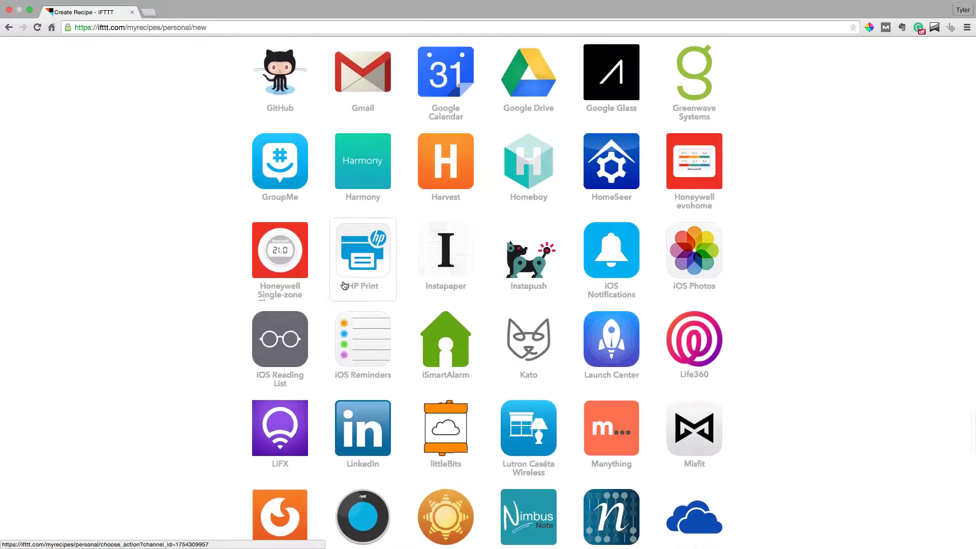
scroll(356, 305, "down", 2)
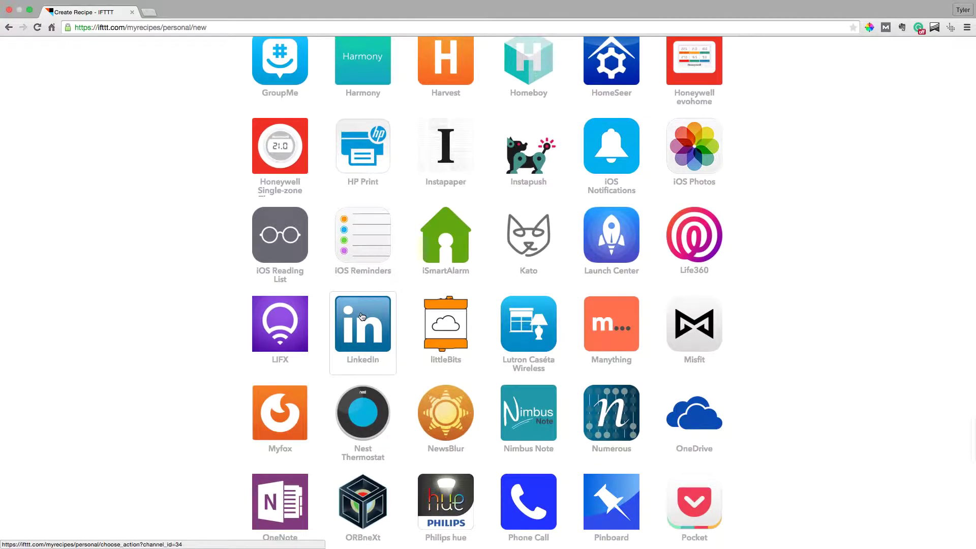
scroll(362, 318, "down", 8)
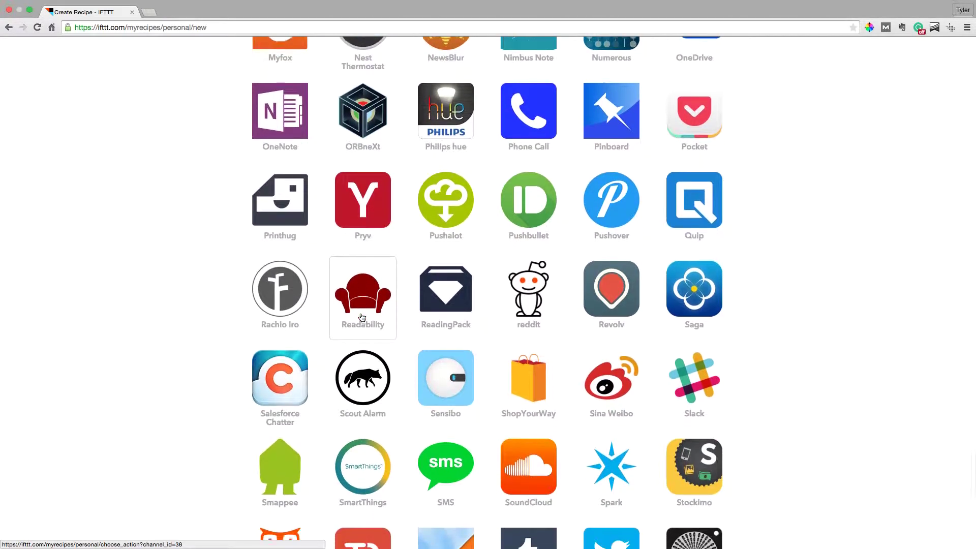
scroll(391, 388, "down", 6)
scroll(393, 385, "up", 3)
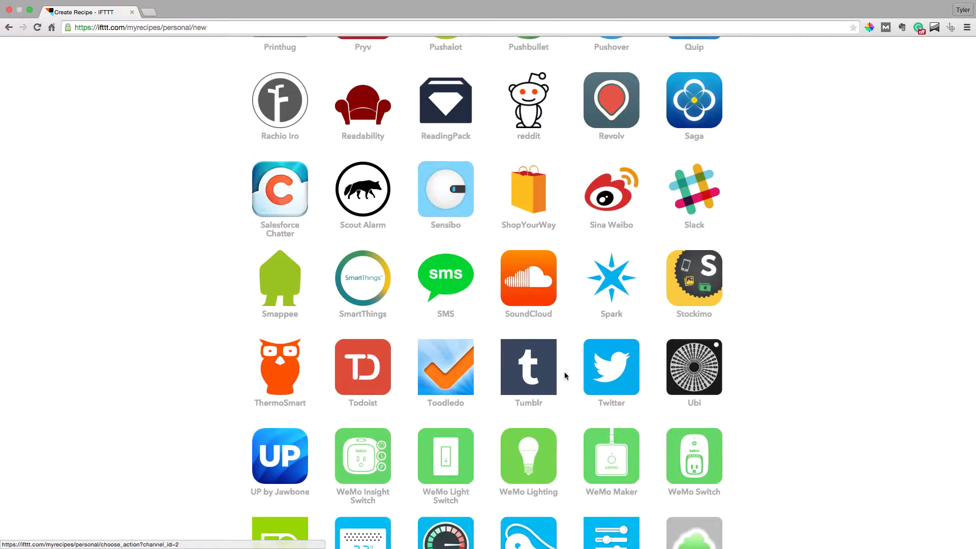
scroll(559, 377, "up", 7)
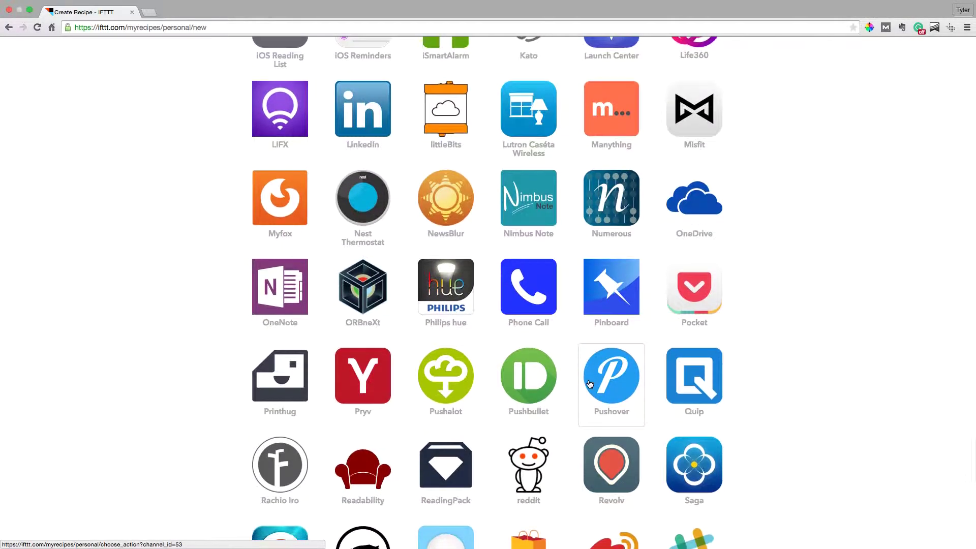
scroll(589, 385, "up", 5)
scroll(590, 385, "down", 3)
scroll(590, 384, "down", 10)
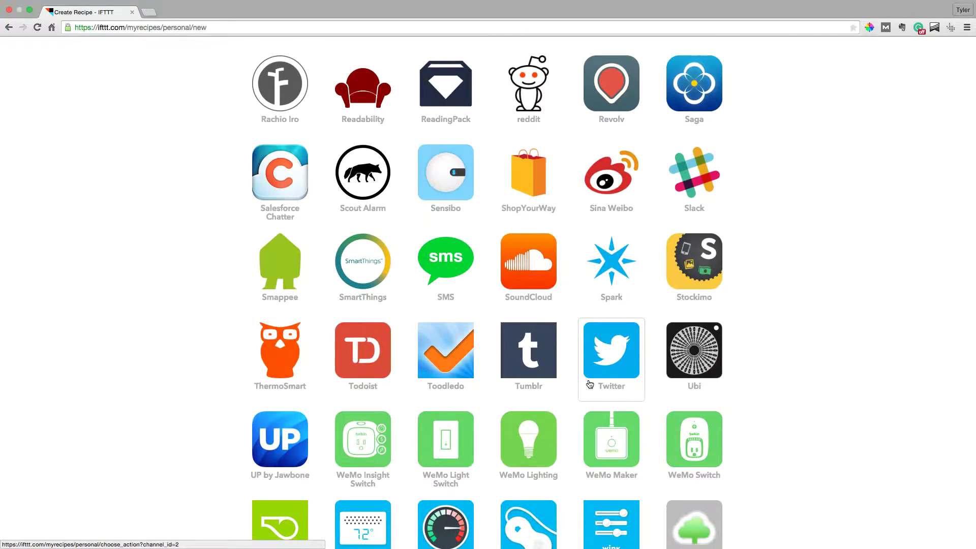
left_click(590, 385)
left_click(354, 172)
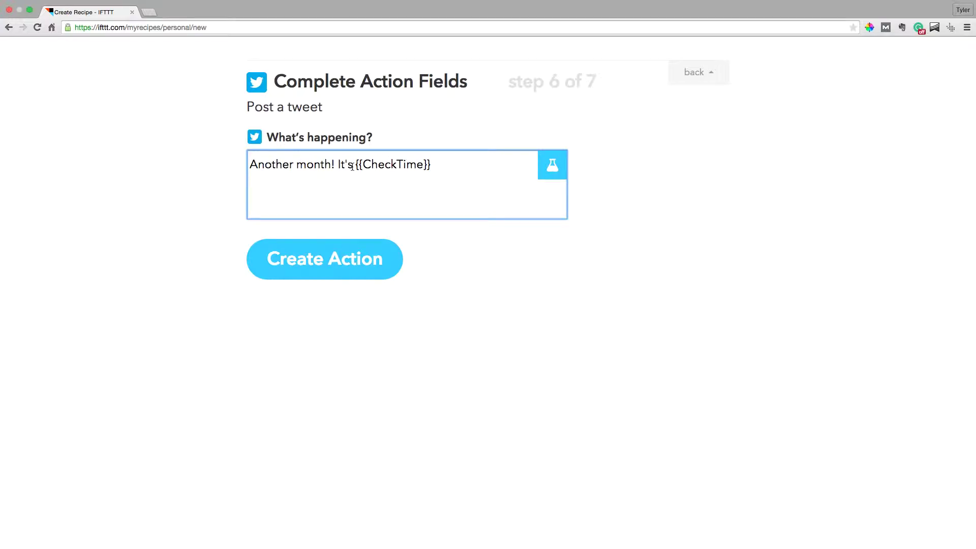
Step: Replace the tweet text with a thank-you to followers offering #realestate advice
key("super+a")
type("Hey ")
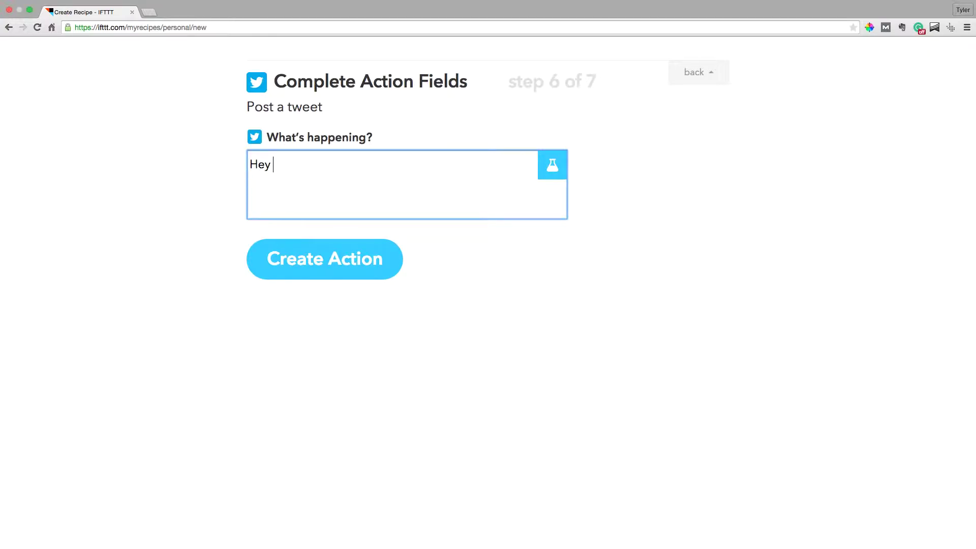
type("Everyone! Thanks for follwoin")
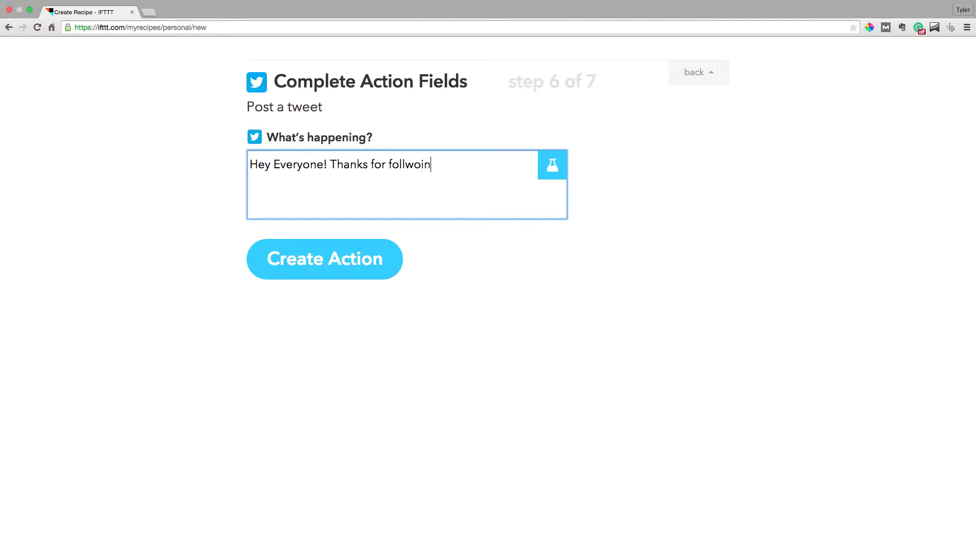
key("BackSpace")
key("BackSpace")
key("BackSpace")
key("BackSpace")
type("owing. Remember if an")
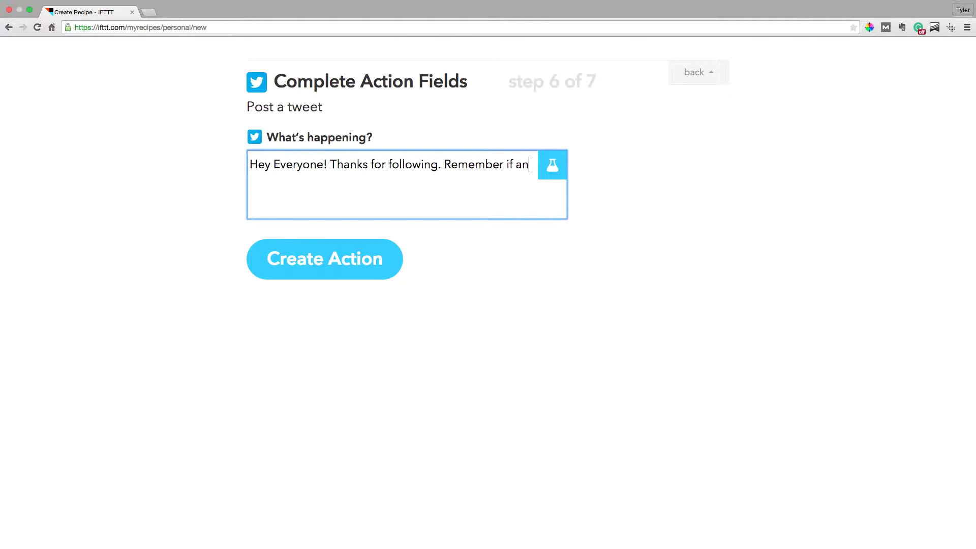
type("yone is in nee")
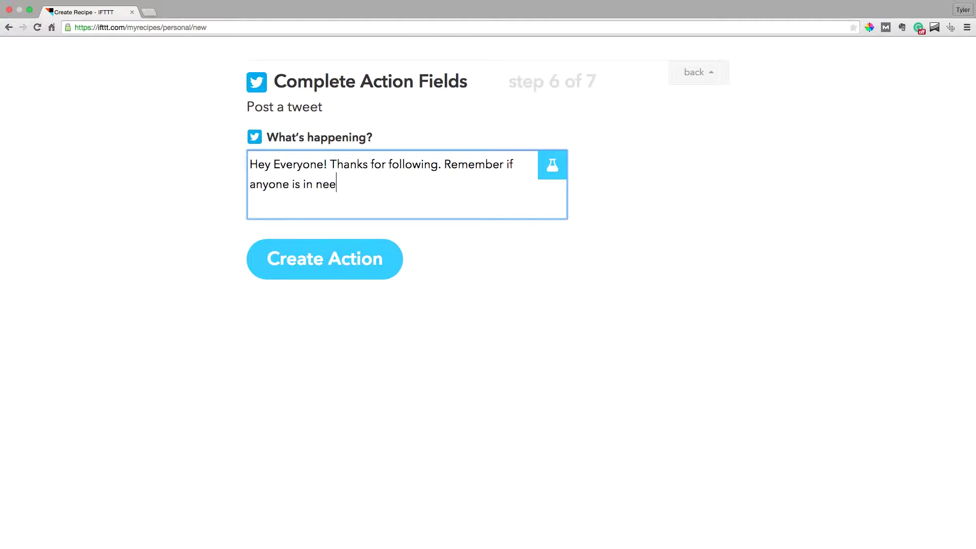
type("d of #realestate advice")
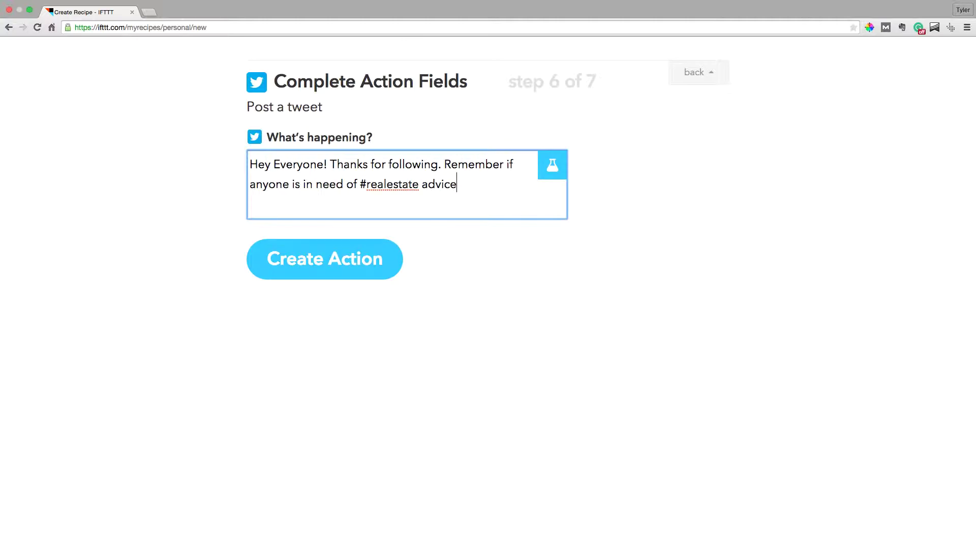
type(" please give them my num")
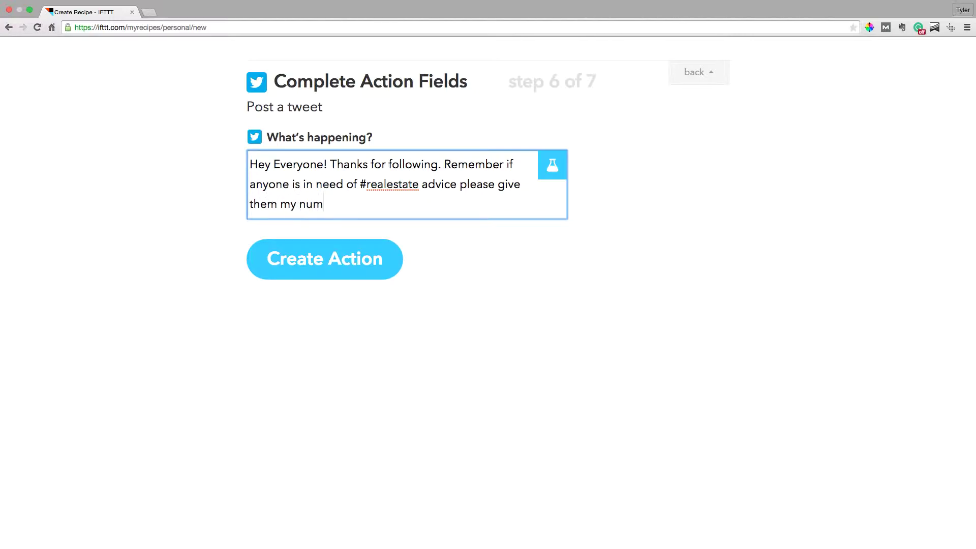
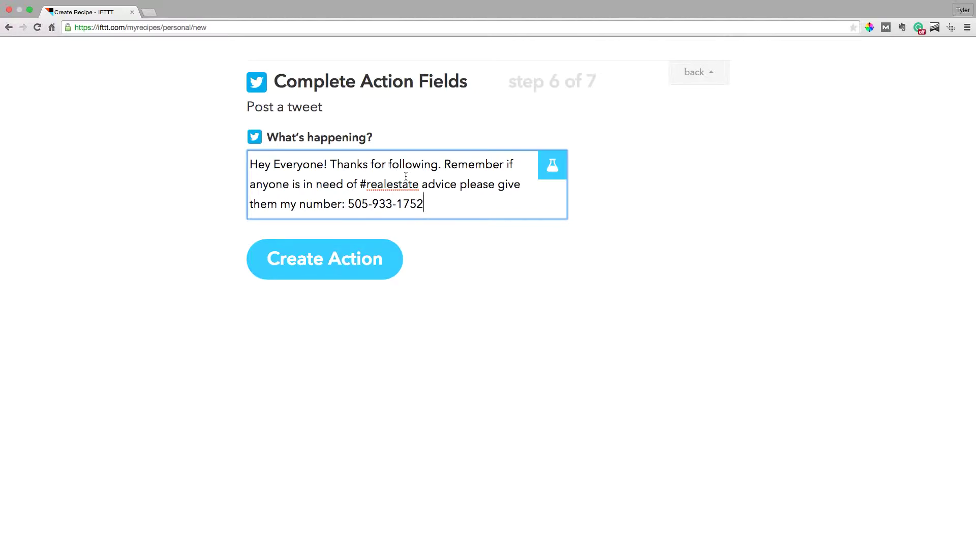
Step: Clear the drafted thank-you message so the tweet text box is empty
left_click(441, 242)
left_click(448, 213)
key("super+a")
key("BackSpace")
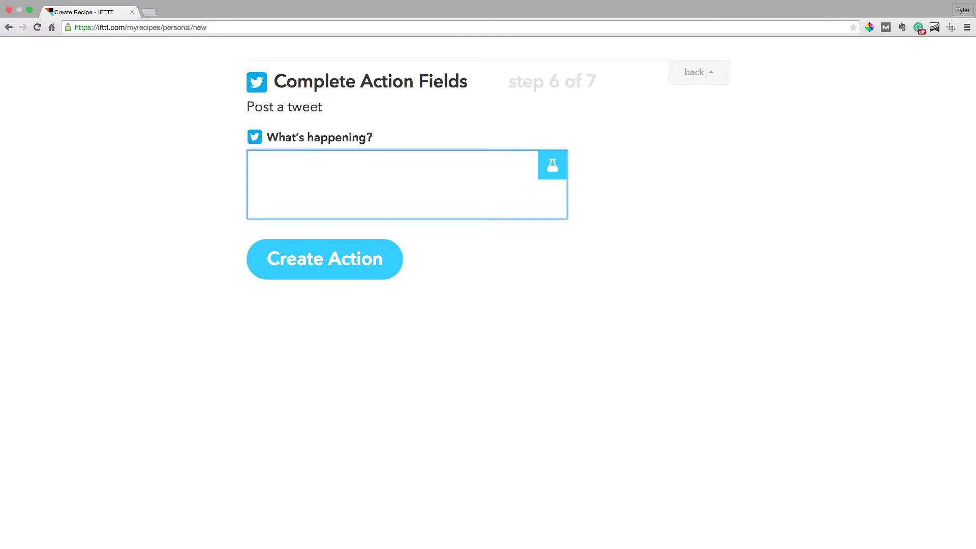
Step: Enter a tweet tagging the vendor: 'Need a mortgage? Check out: They have great customer service', then go back to Choose Action Channel
type("@vendor")
type("Need a mort")
type("gage? Check")
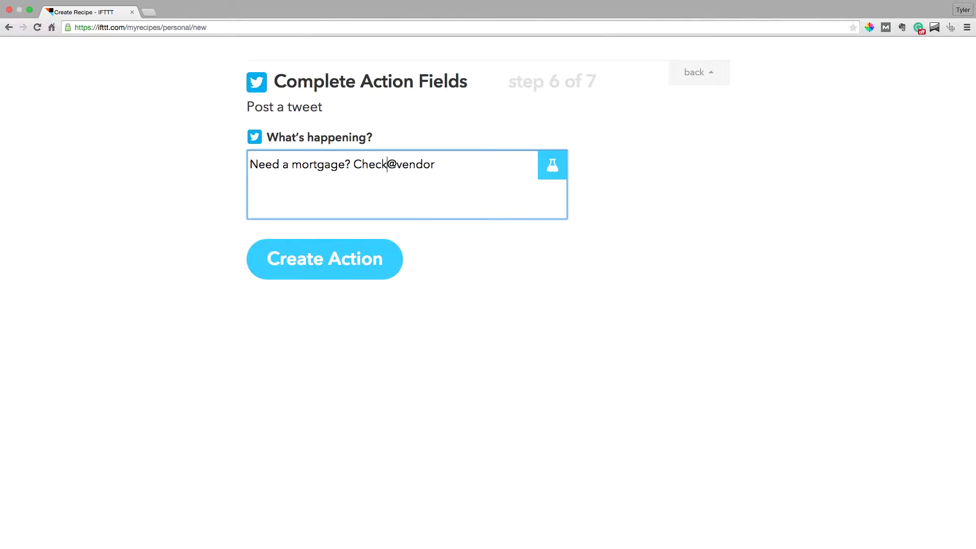
type(" out: ")
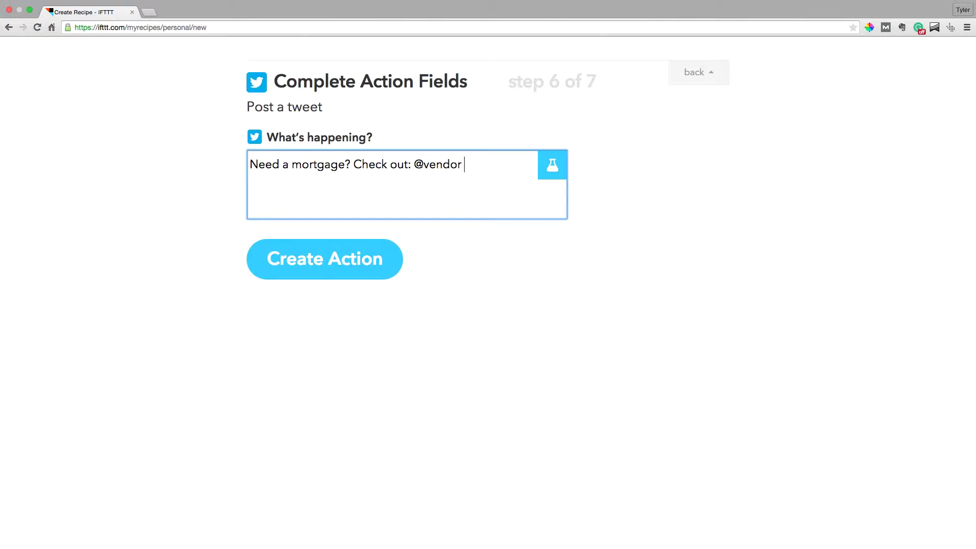
type("They have great c")
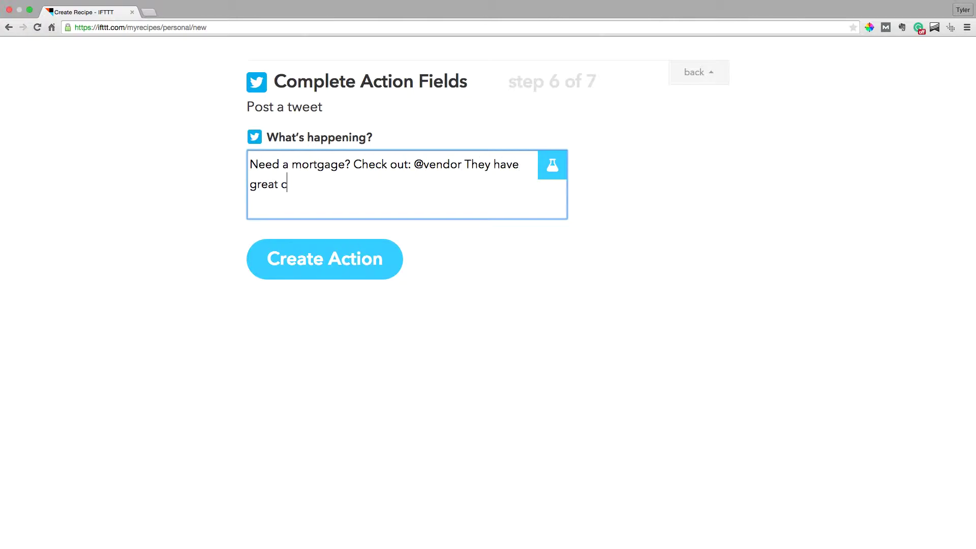
type("ustomer service")
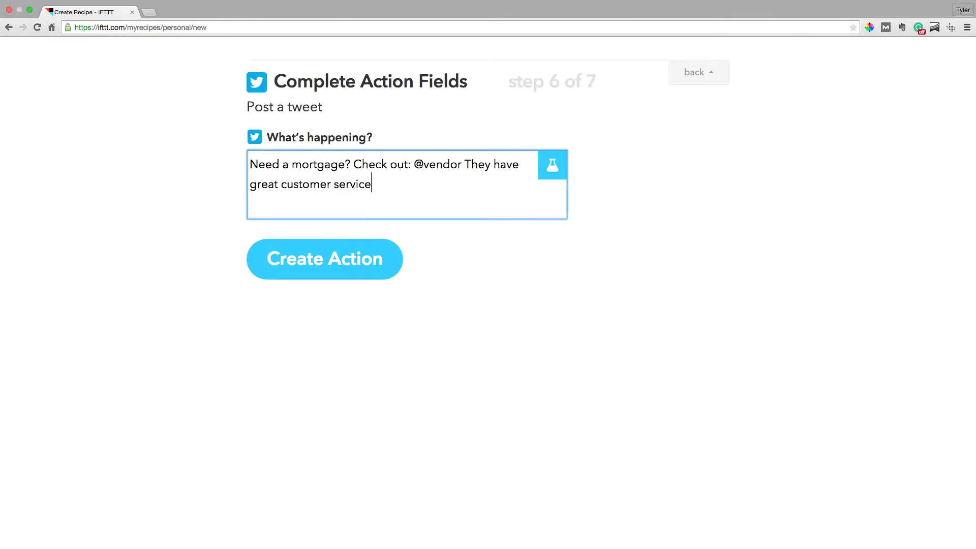
left_click(714, 83)
left_click(713, 84)
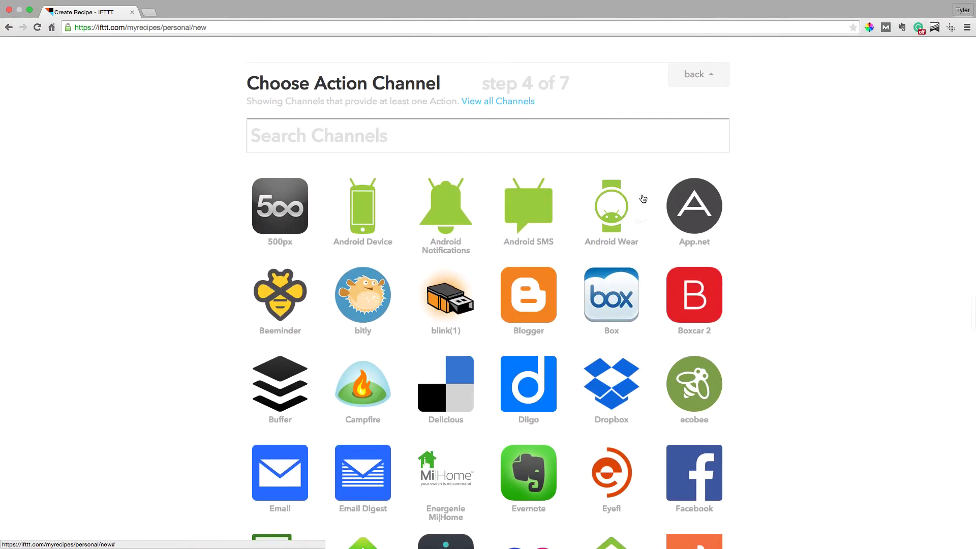
scroll(643, 199, "down", 7)
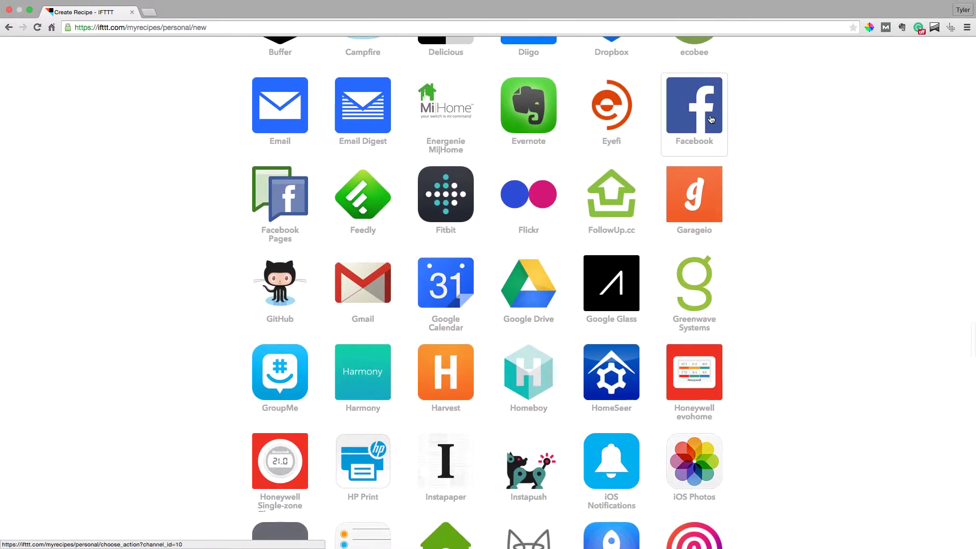
scroll(712, 119, "down", 6)
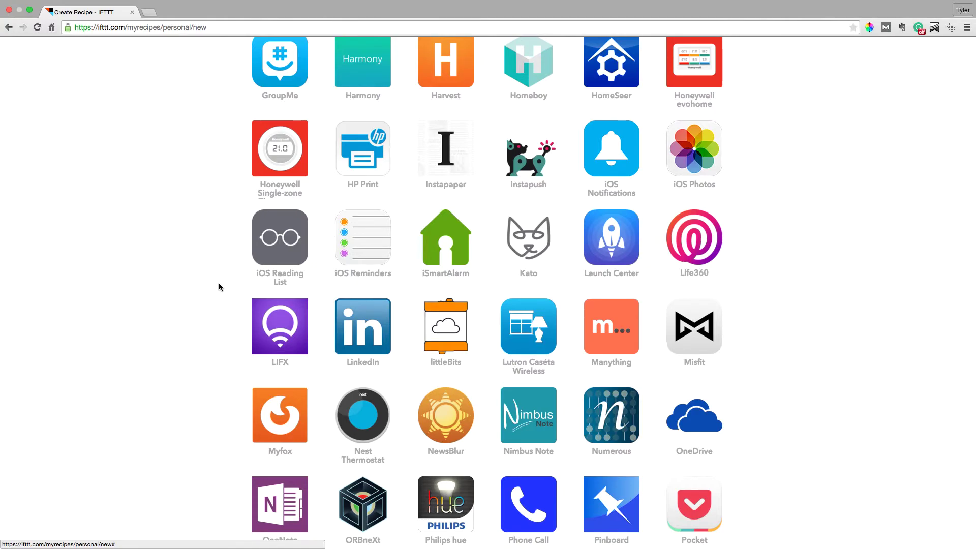
scroll(219, 283, "down", 6)
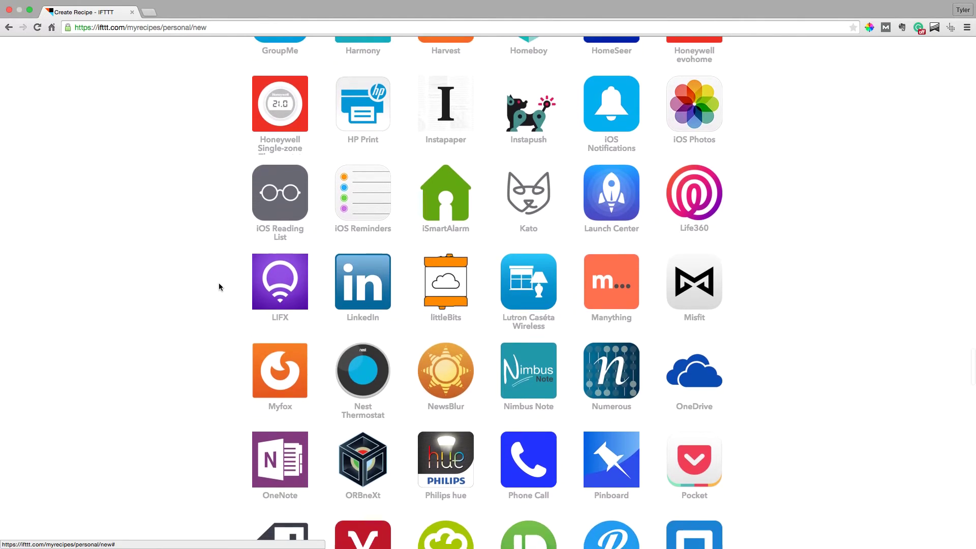
scroll(219, 283, "up", 15)
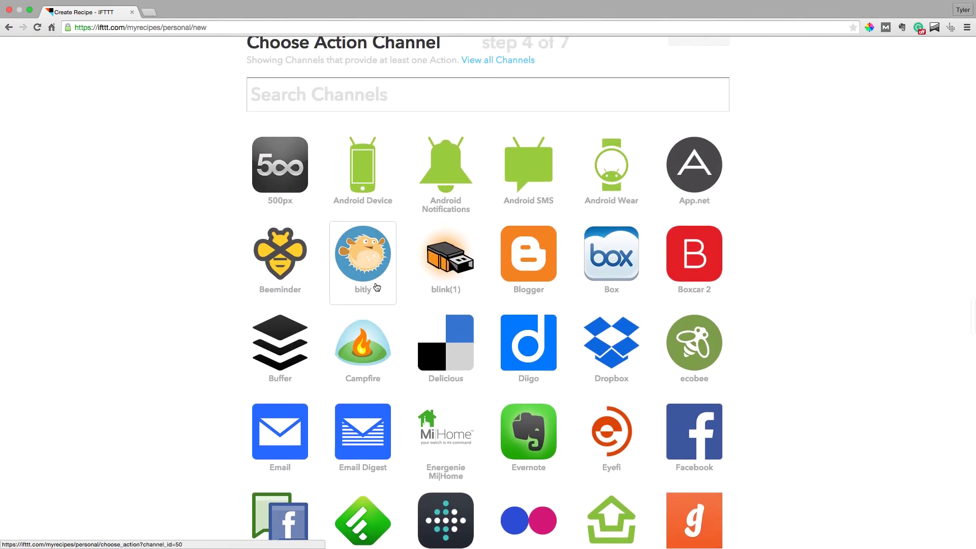
scroll(375, 286, "up", 2)
scroll(626, 255, "down", 1)
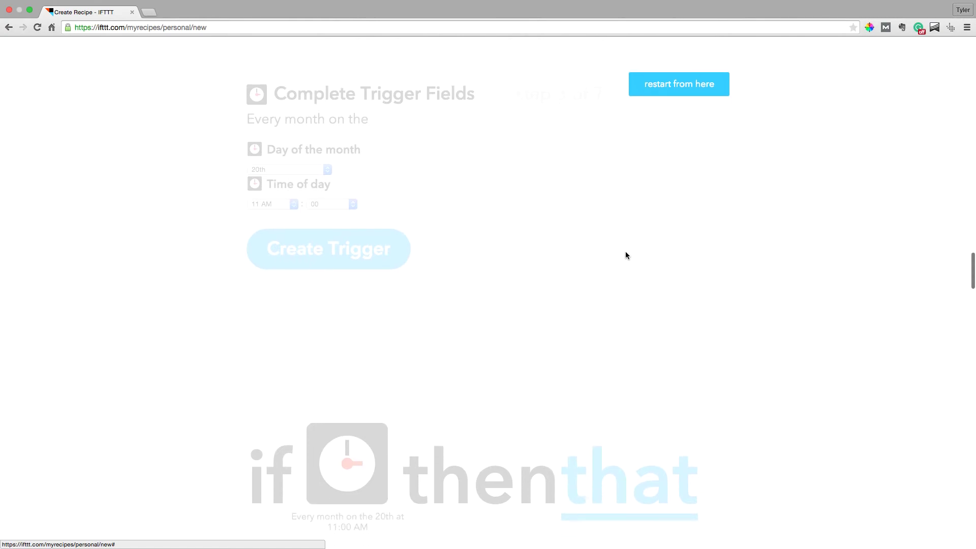
scroll(626, 255, "down", 5)
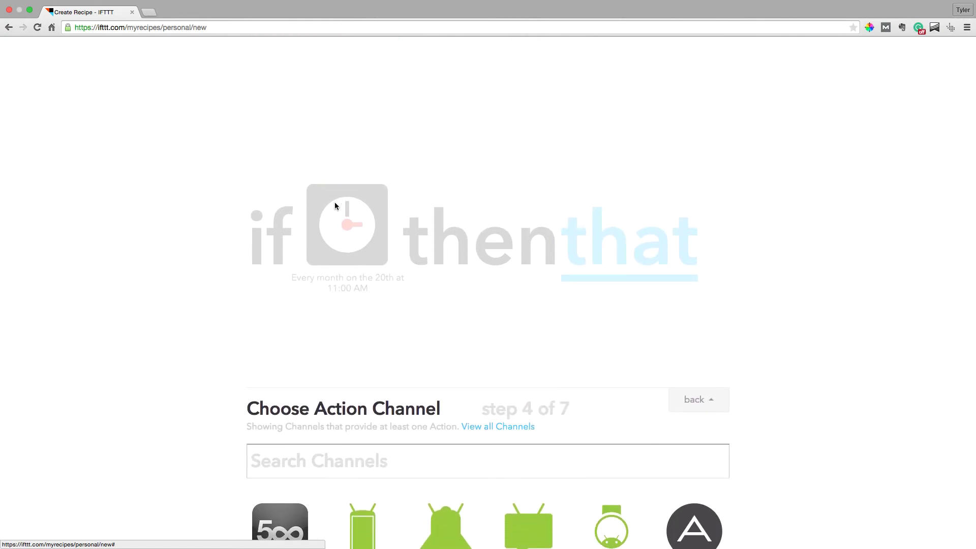
scroll(335, 206, "down", 18)
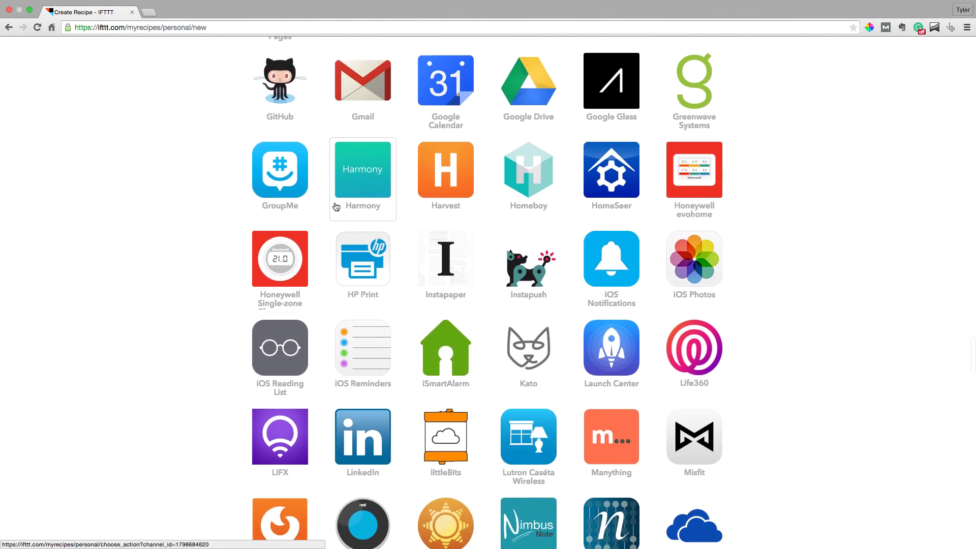